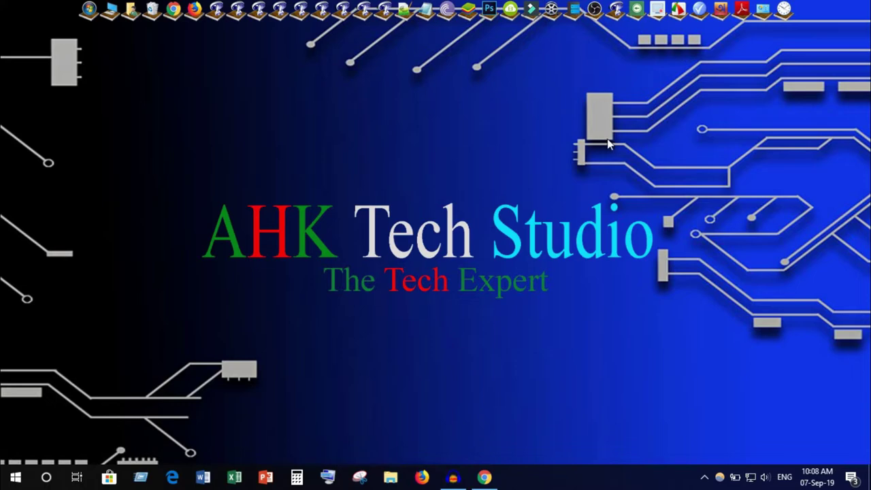
Step: Load the pixlr.com home page in Google Chrome
left_click(484, 477)
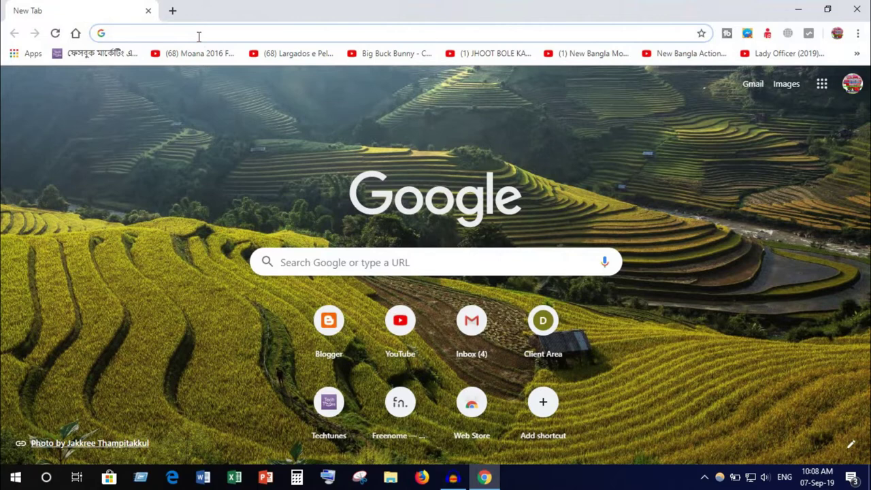
type("pix")
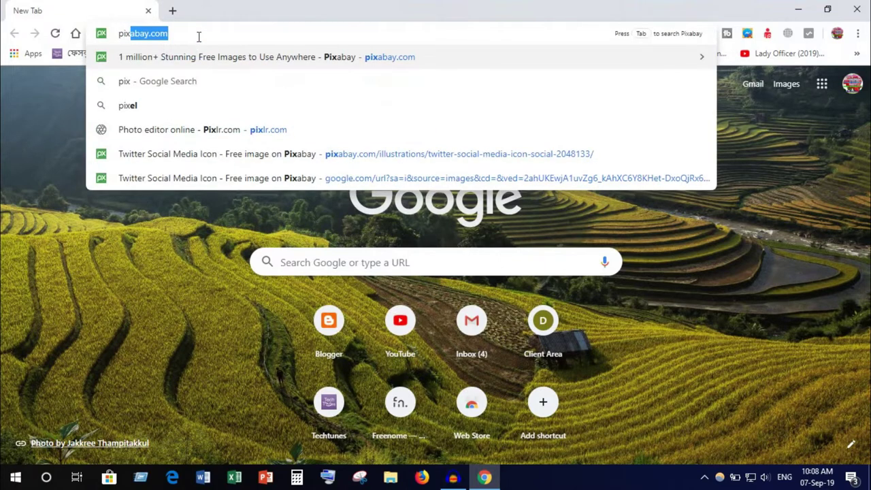
type("lr")
key("End")
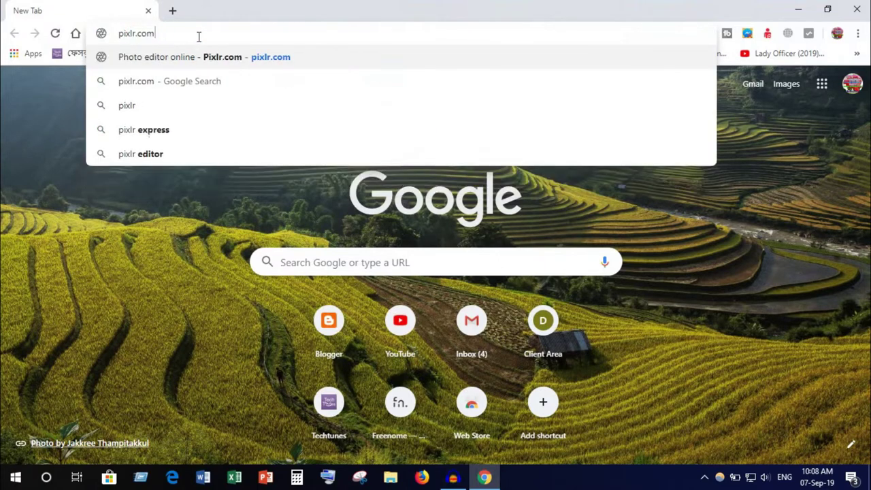
key("Return")
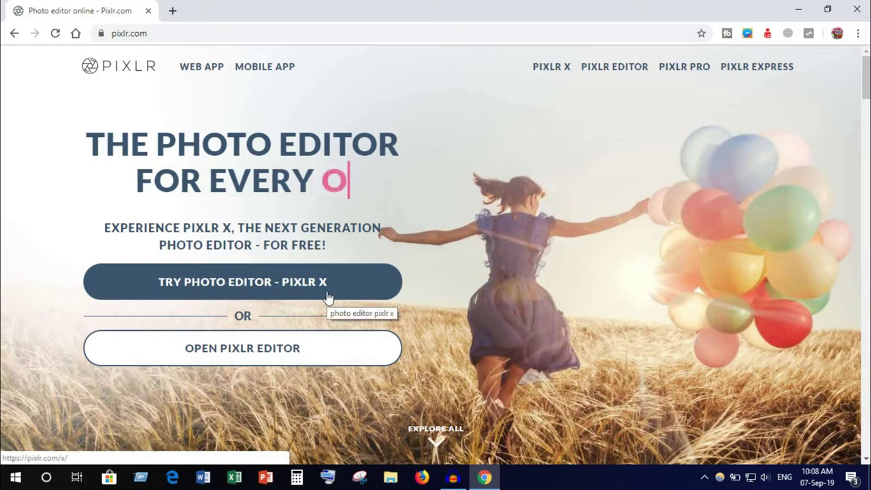
Step: Launch the classic Pixlr Editor with Flash allowed, then close its welcome screen
left_click(237, 362)
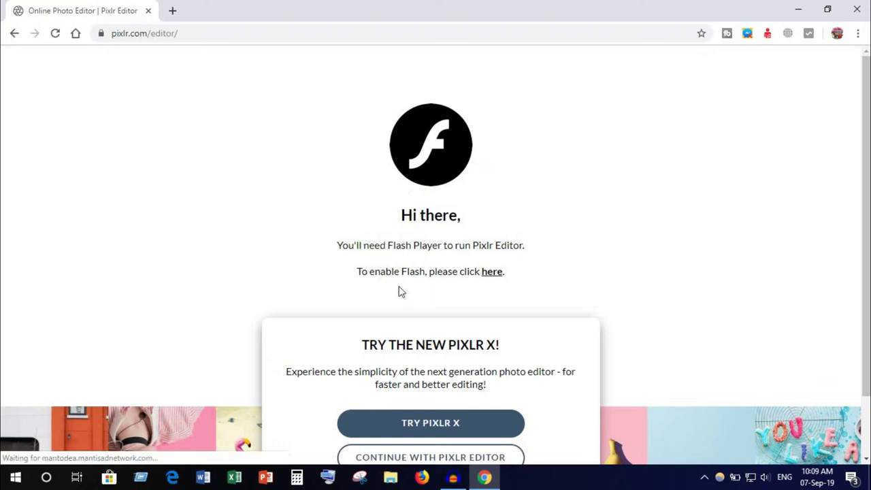
left_click(492, 272)
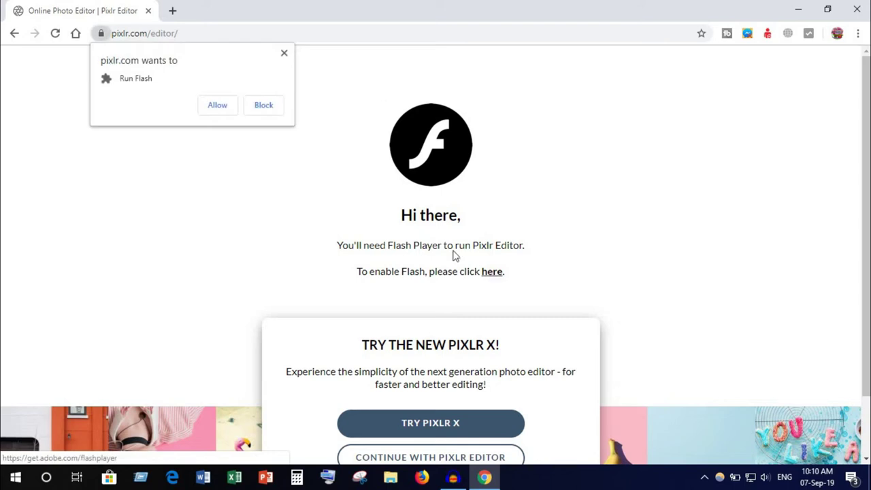
left_click(217, 108)
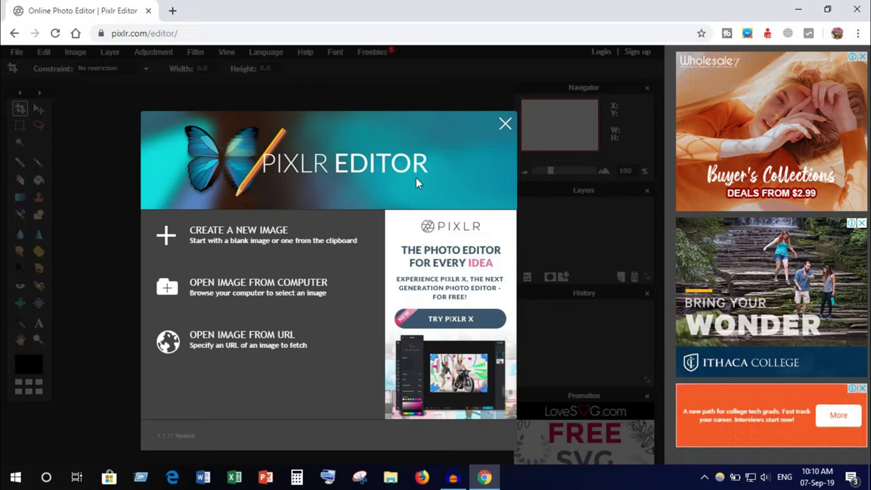
left_click(504, 124)
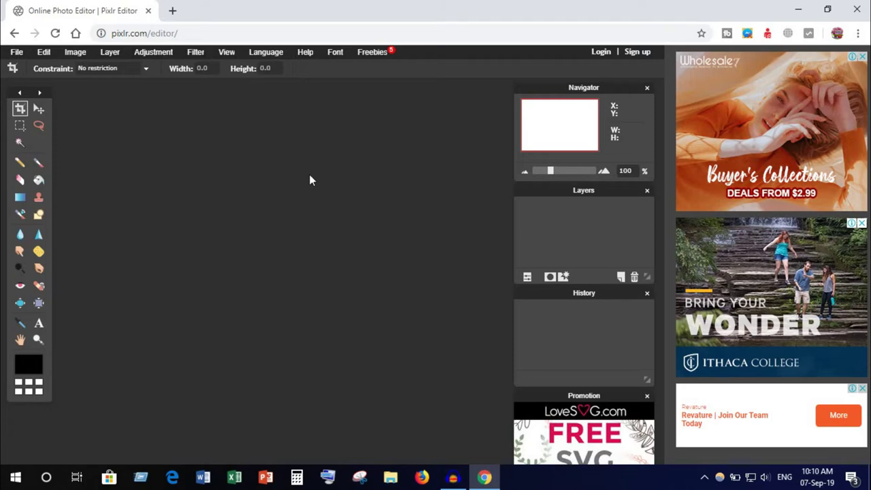
Step: Open the File menu in the empty Pixlr Editor workspace
left_click(18, 57)
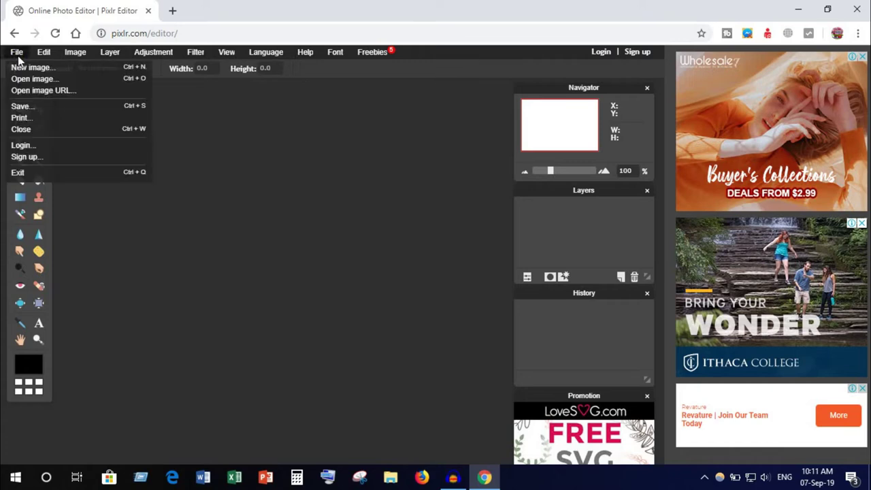
Step: Preview the New image dialog, cancel it, and dismiss the welcome screen
left_click(53, 68)
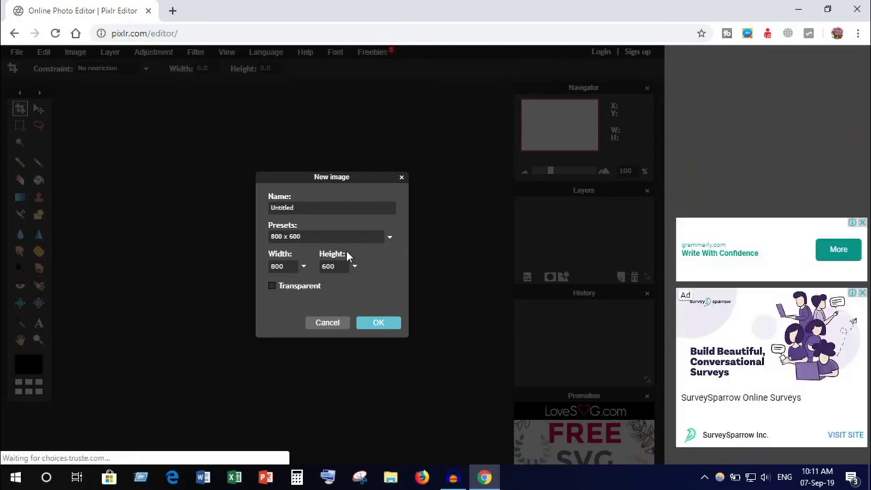
left_click(401, 178)
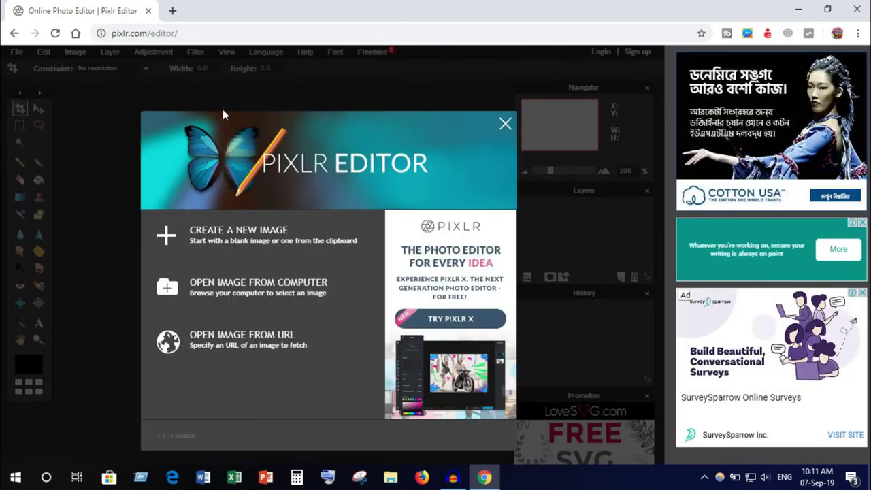
left_click(505, 125)
Step: Preview the Open image file picker, close it unused, and dismiss the welcome screen
left_click(16, 52)
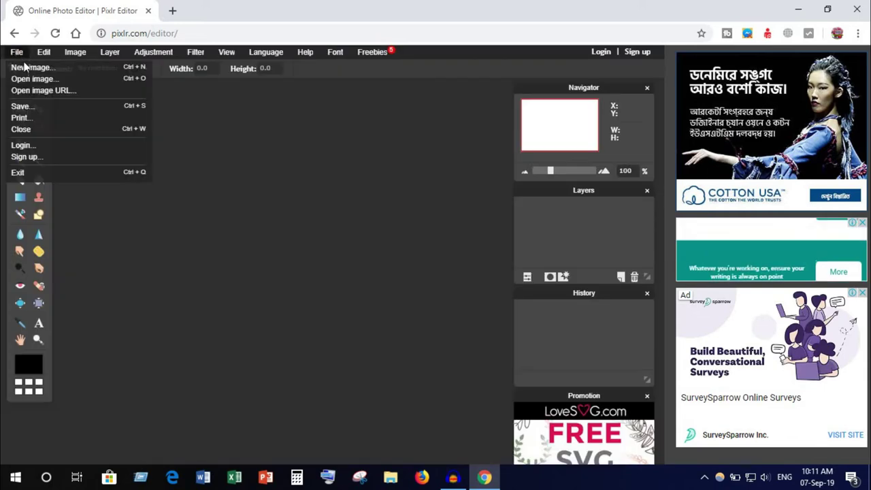
left_click(34, 80)
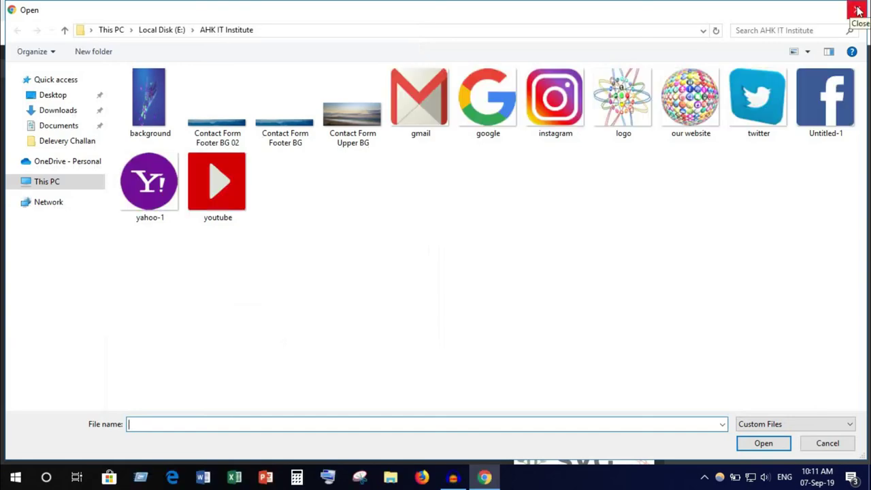
left_click(858, 10)
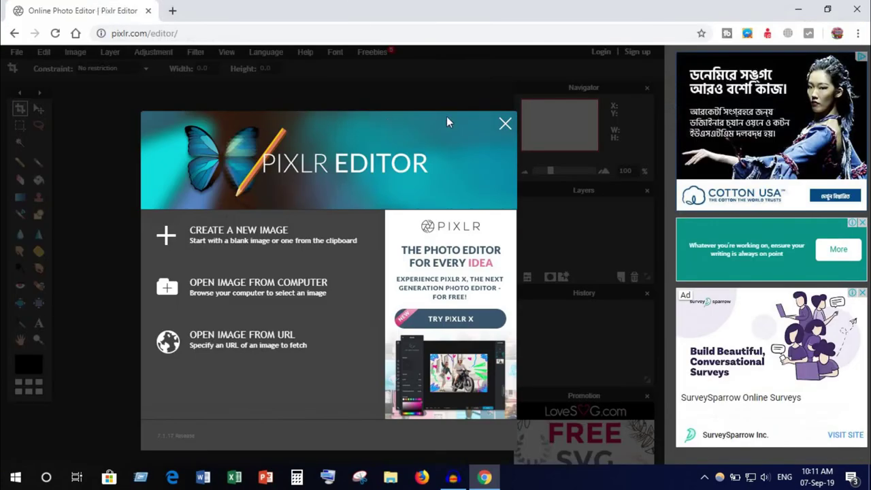
left_click(505, 123)
Step: Preview the Open image URL dialog, close it without loading anything, and reopen the File menu
left_click(17, 52)
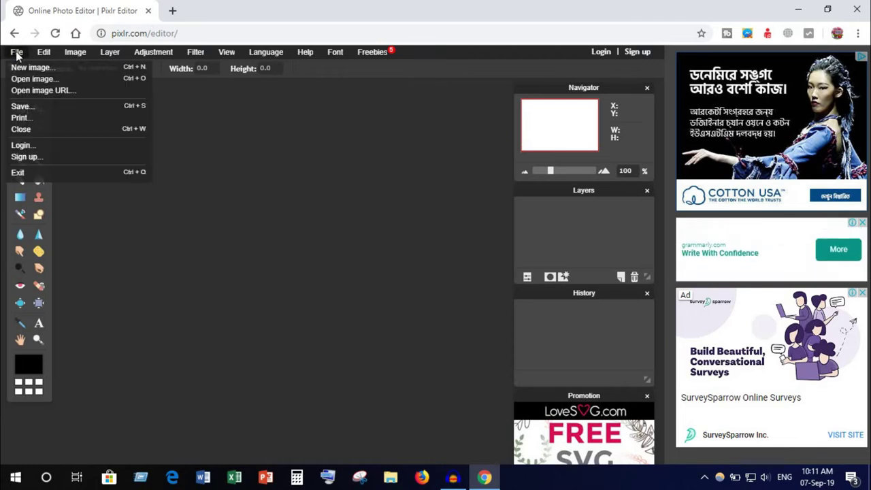
left_click(61, 91)
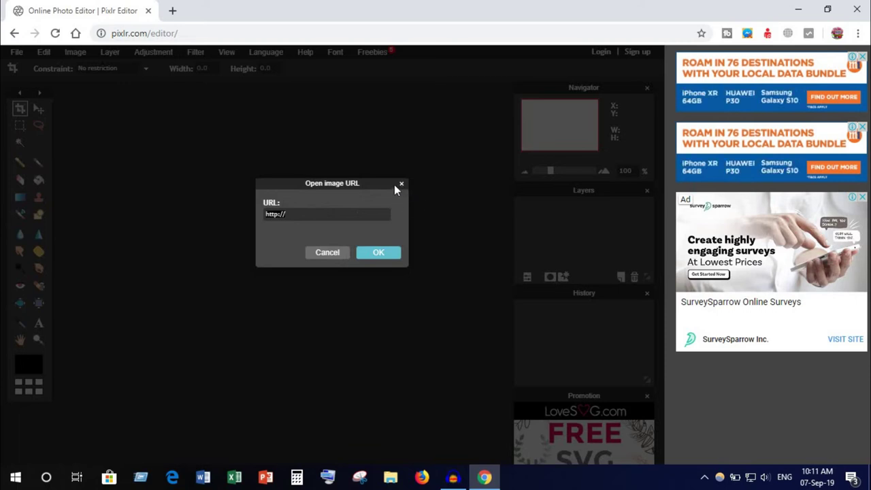
left_click(402, 183)
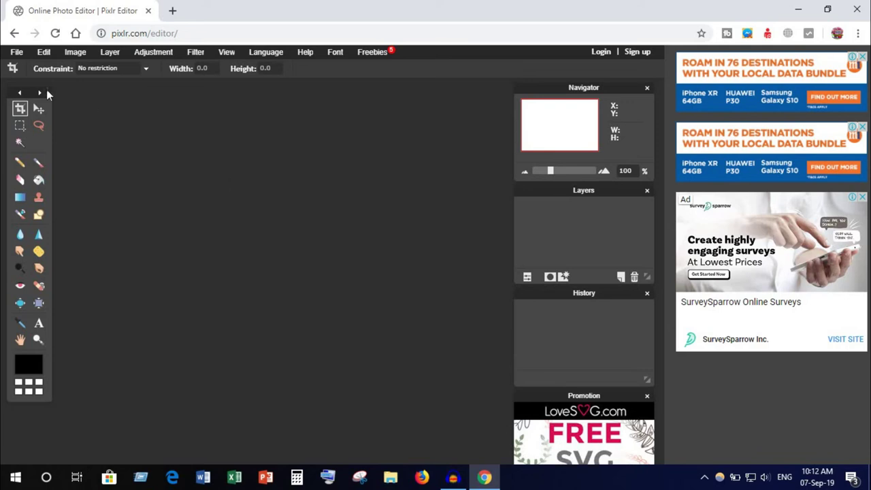
left_click(17, 53)
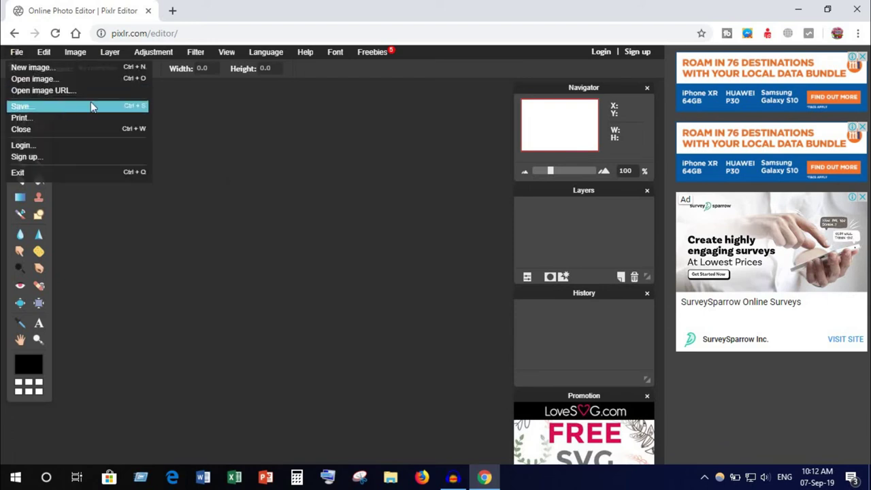
Step: Close the File menu without choosing any command
left_click(195, 191)
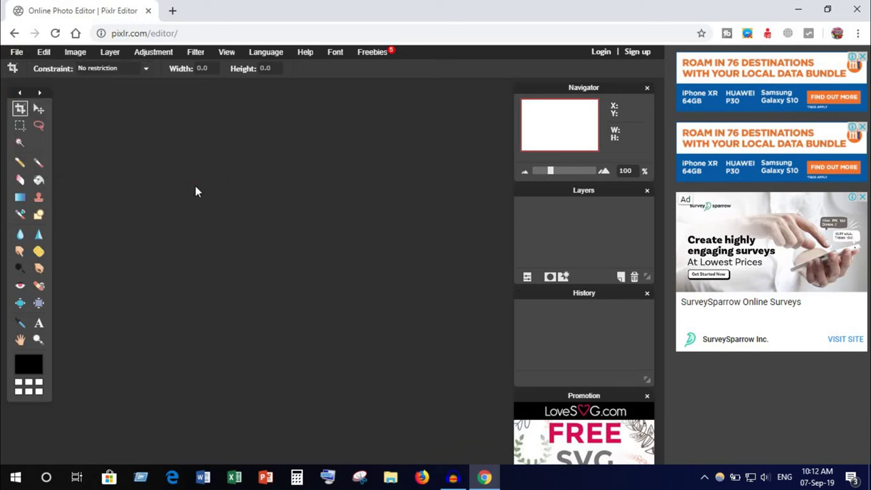